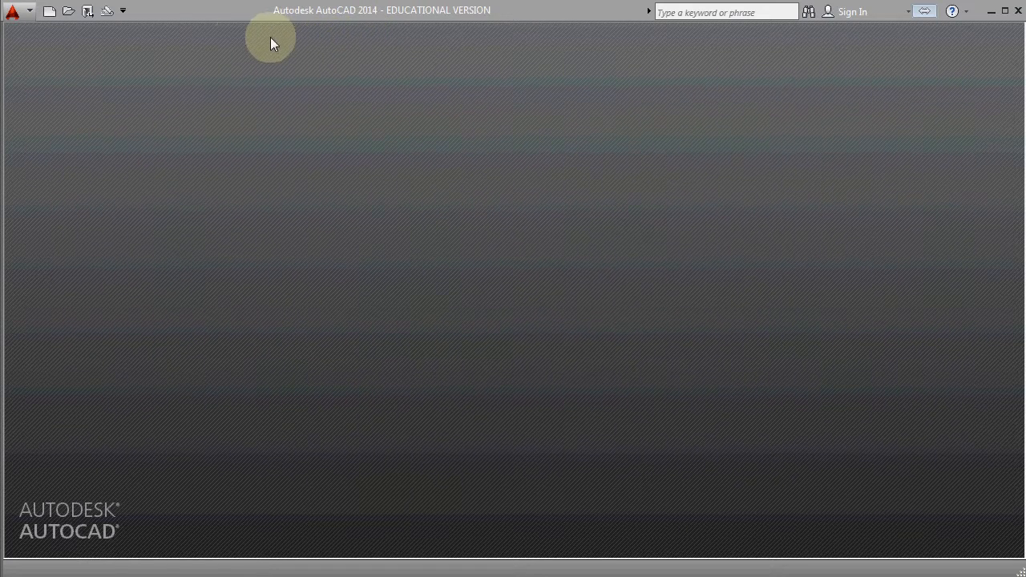
# Step: Create a new drawing from the acadiso.dwt template
pyautogui.click(49, 10)
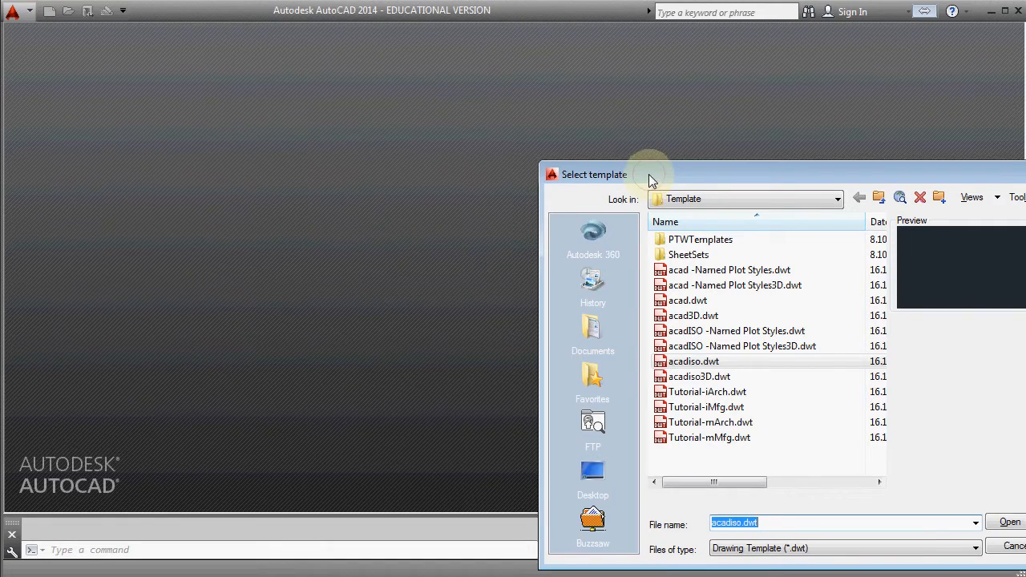
pyautogui.moveTo(649, 174); pyautogui.dragTo(380, 84)
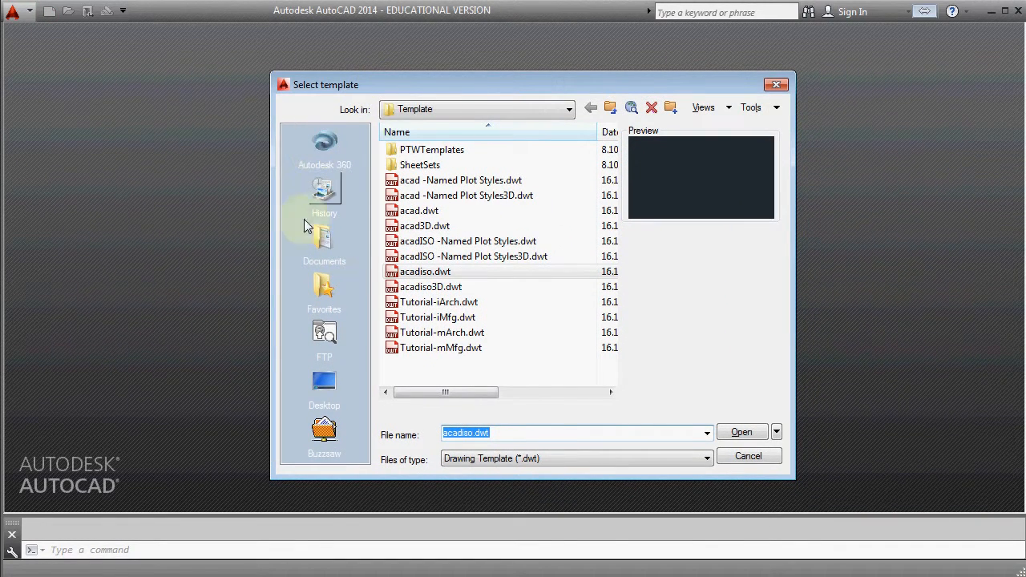
pyautogui.click(401, 276)
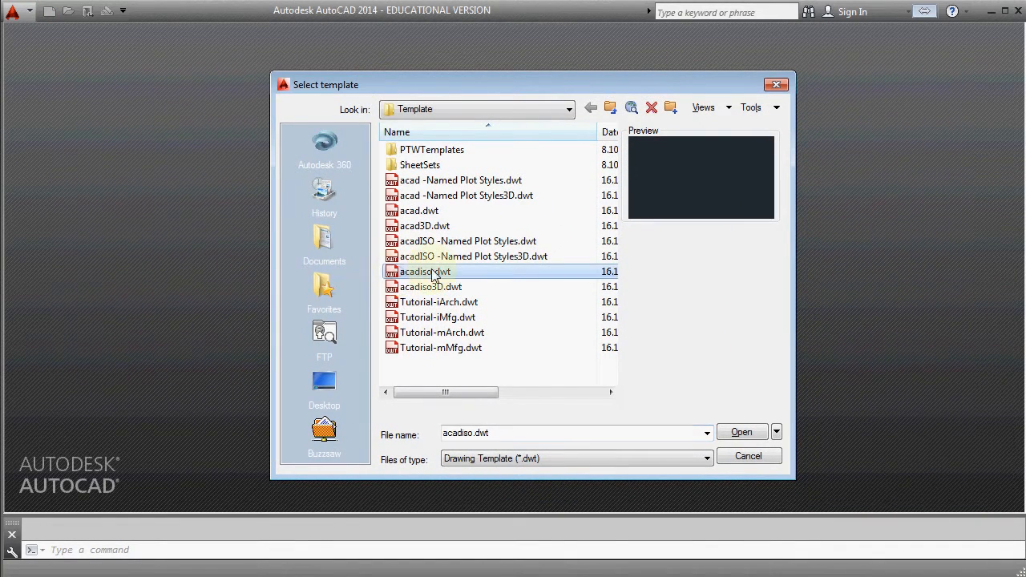
pyautogui.click(726, 434)
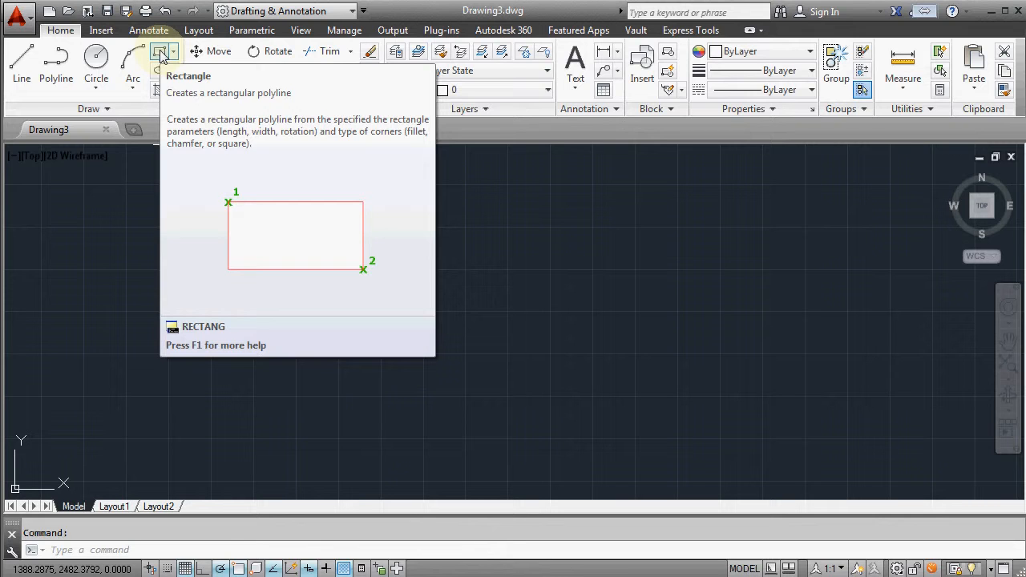
# Step: Draw a rectangle with its first corner at 0,0, 600 wide and 2050 high
pyautogui.click(160, 53)
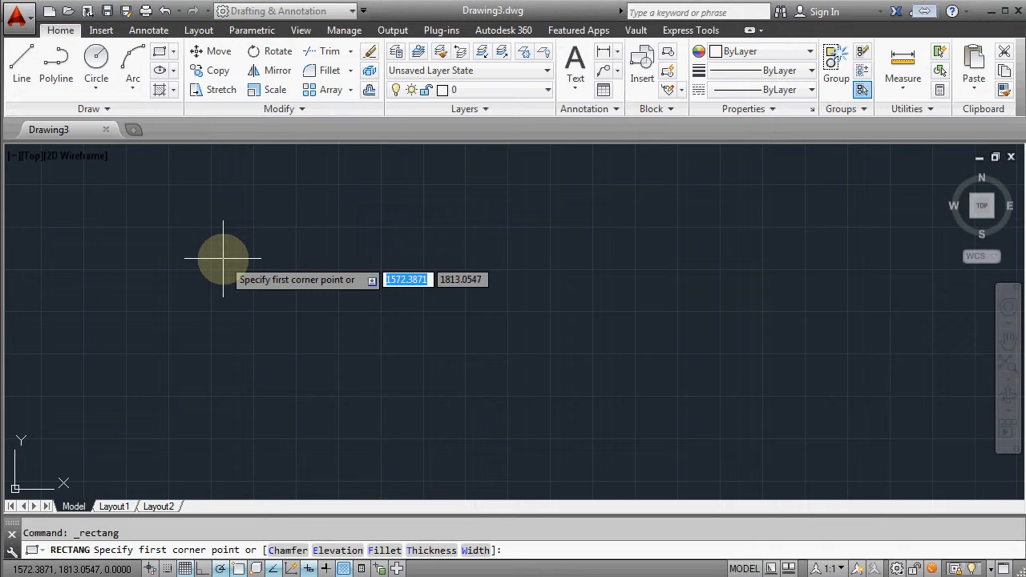
pyautogui.write('0')
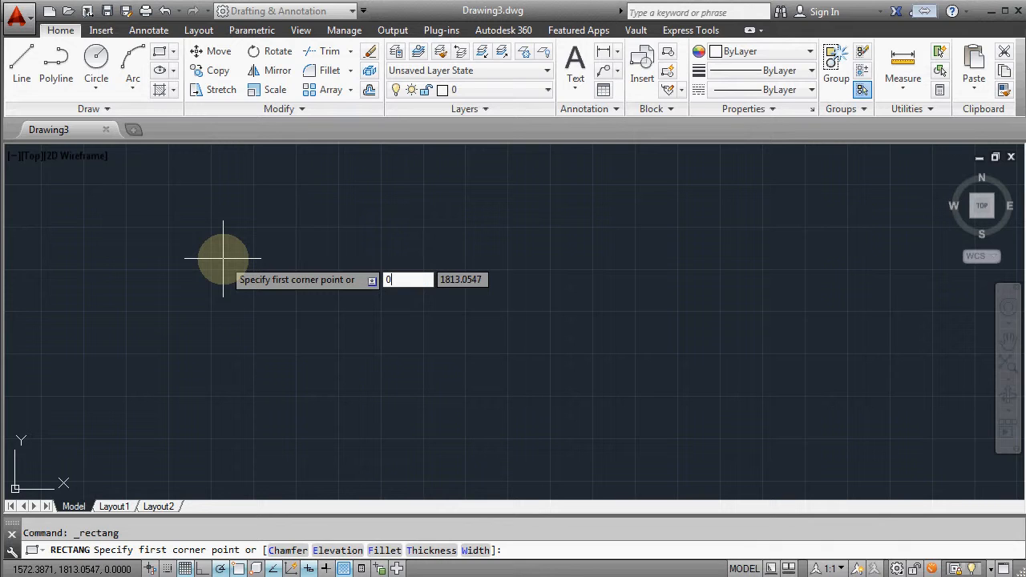
pyautogui.press('Tab')
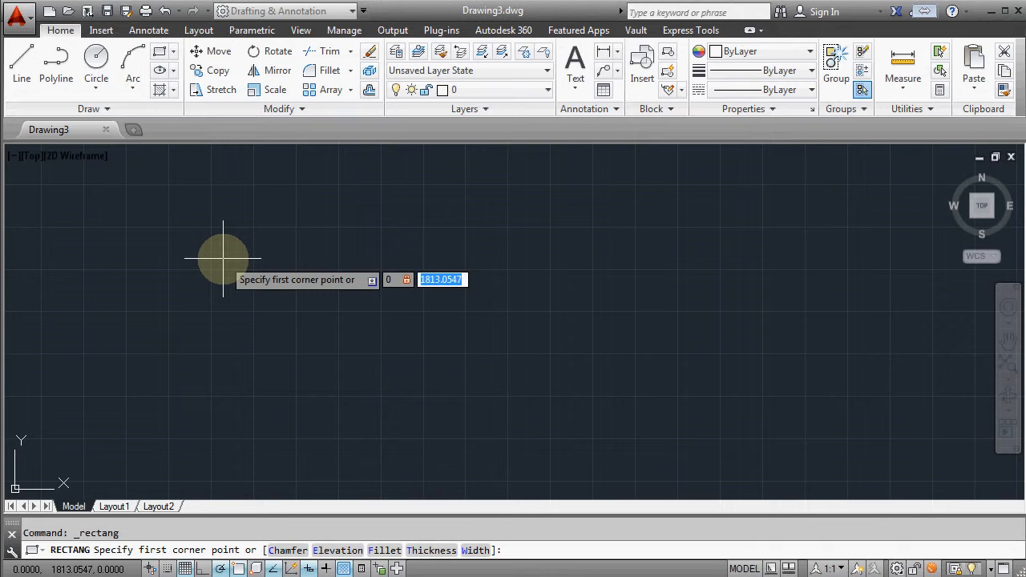
pyautogui.write('0')
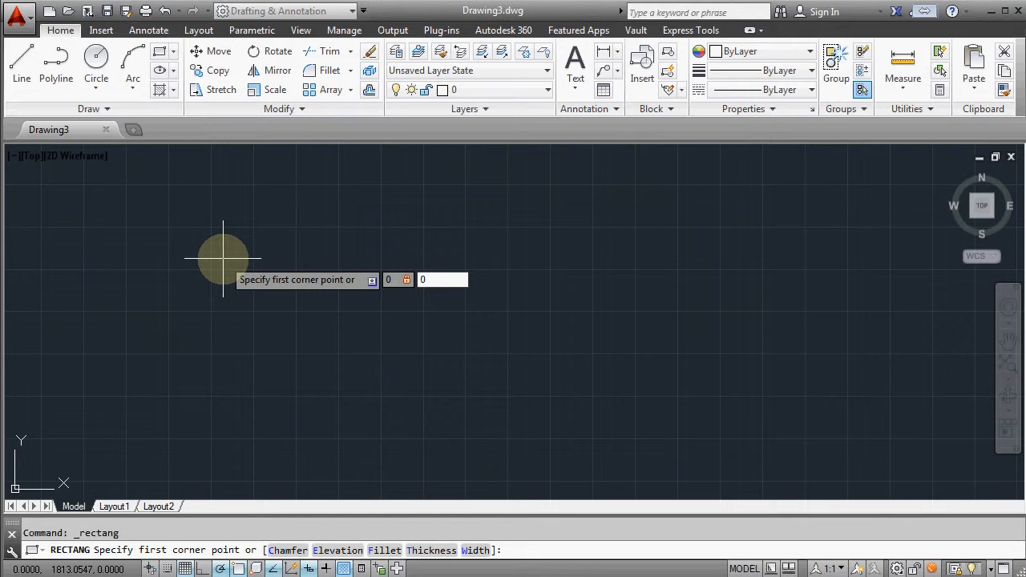
pyautogui.press('Return')
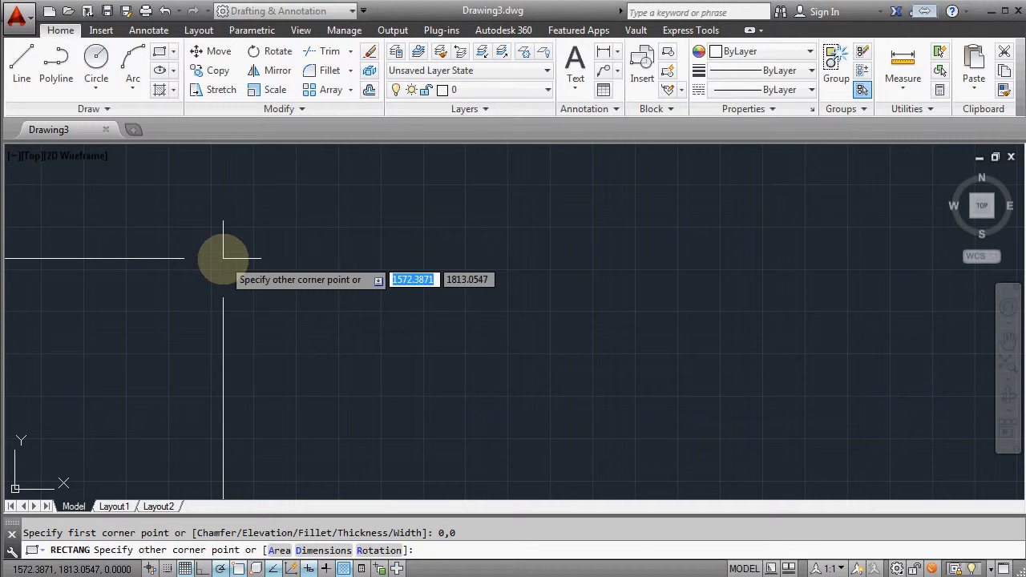
pyautogui.write('600')
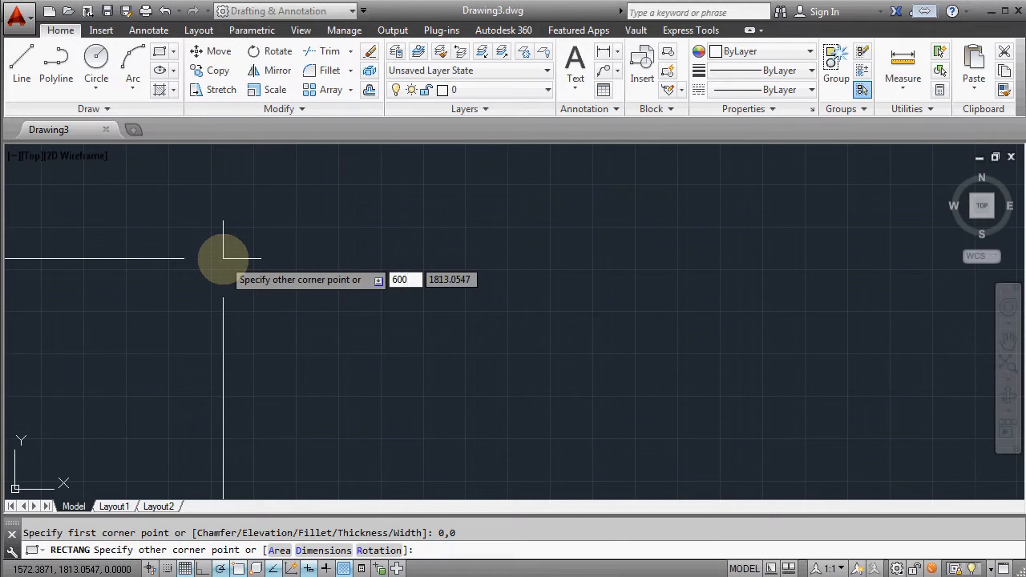
pyautogui.press('Tab')
pyautogui.write('2050')
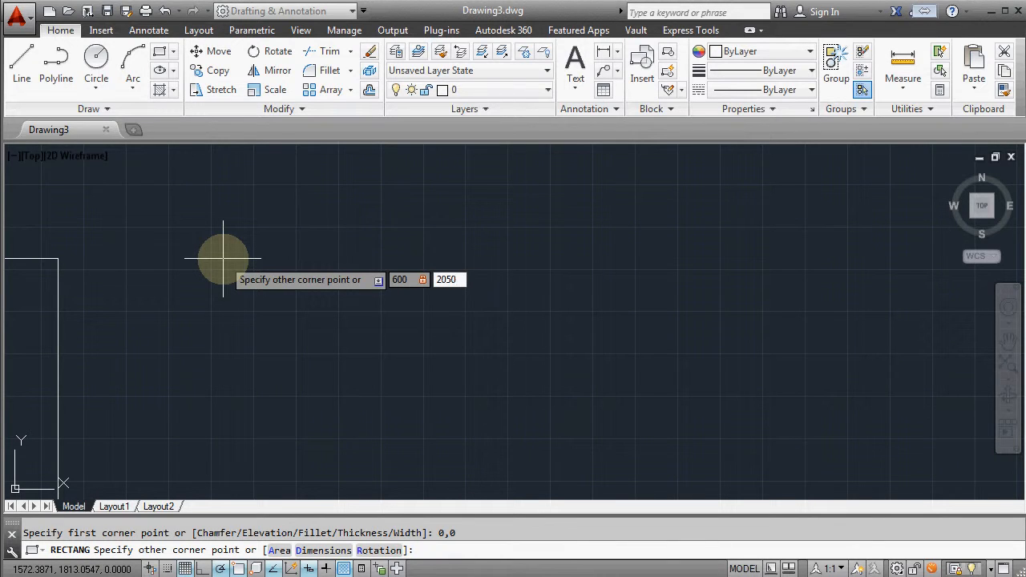
pyautogui.press('Return')
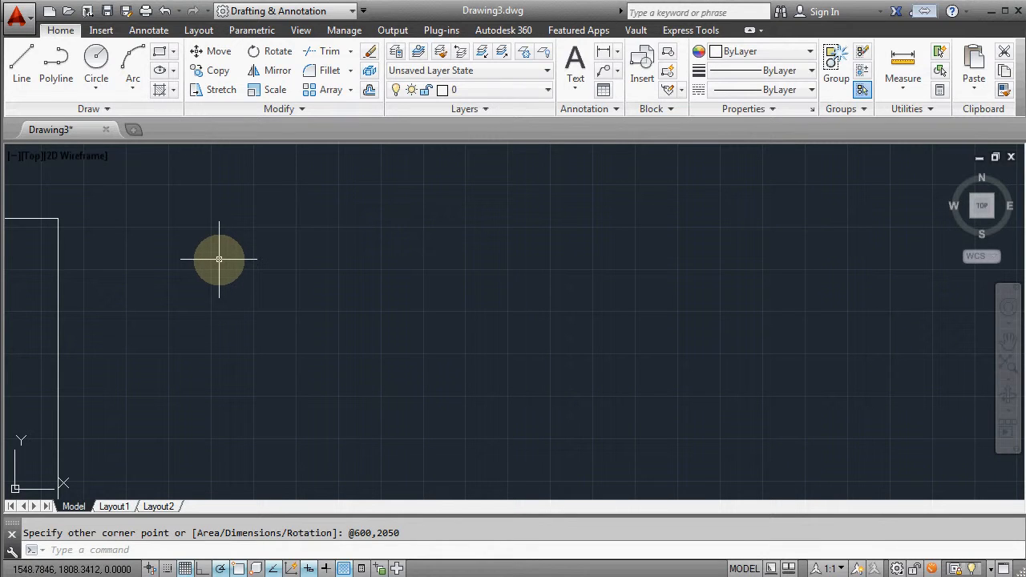
# Step: Examine the new rectangle up close and as a whole
pyautogui.moveTo(219, 258); pyautogui.dragTo(629, 254, button='middle')
pyautogui.scroll(-2, 238, 265)
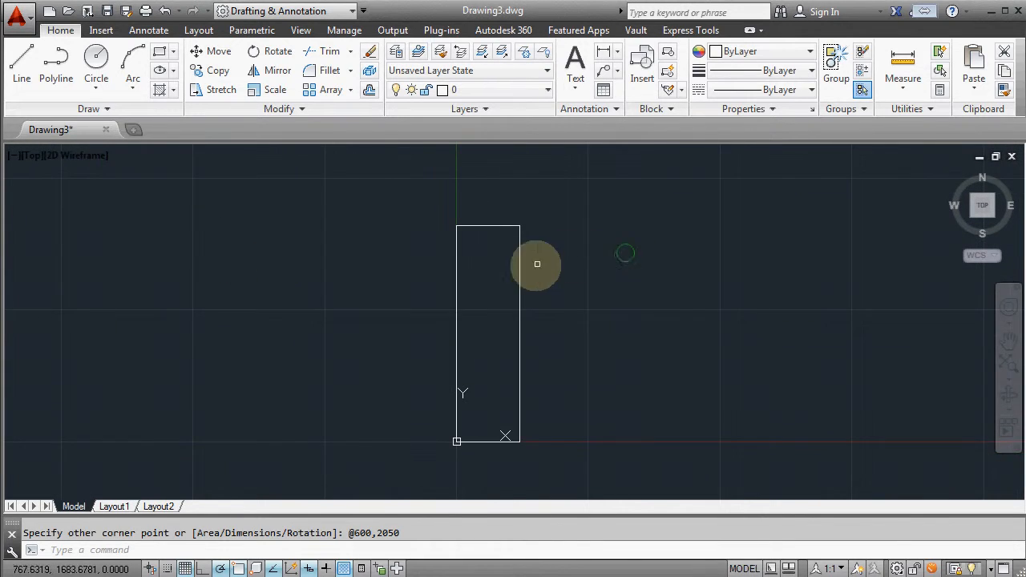
pyautogui.moveTo(501, 283)
pyautogui.mouseDown(button='middle')
pyautogui.moveTo(543, 289)
pyautogui.moveTo(551, 307)
pyautogui.moveTo(478, 311)
pyautogui.mouseUp(button='middle')
pyautogui.scroll(2, 543, 314)
pyautogui.scroll(-3, 557, 300)
pyautogui.scroll(2, 478, 311)
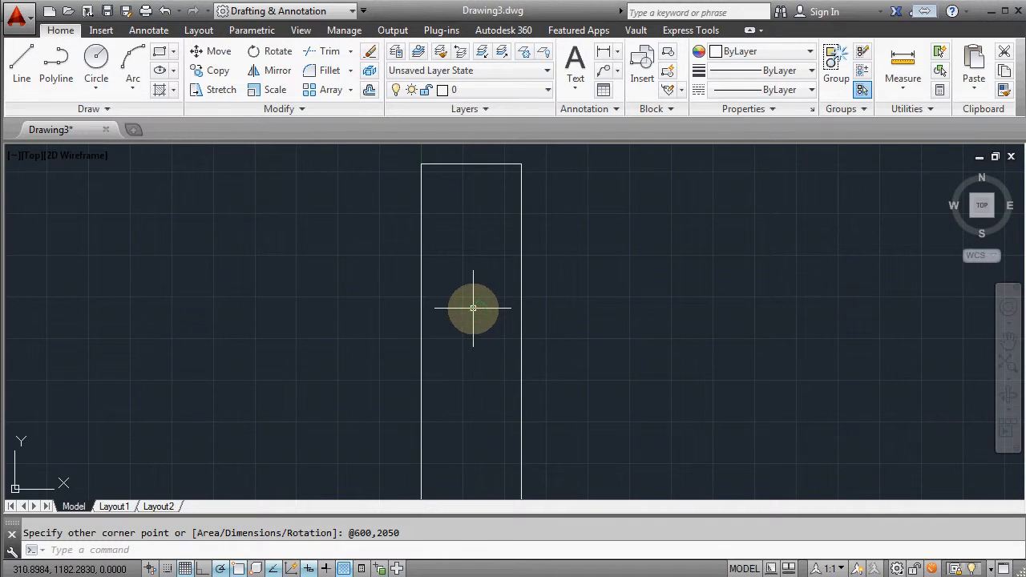
pyautogui.scroll(-2, 472, 308)
pyautogui.scroll(4, 473, 308)
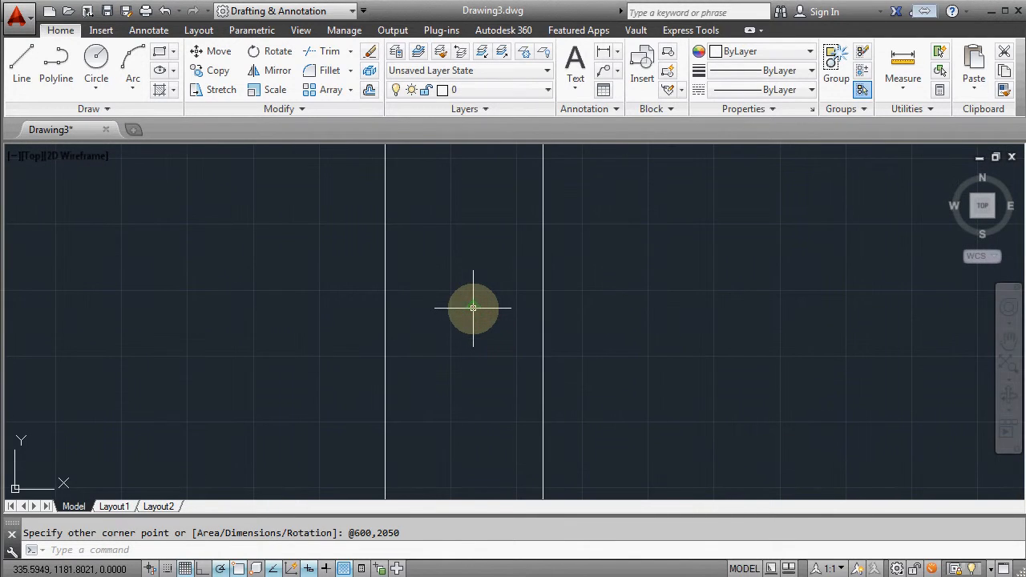
pyautogui.scroll(3, 473, 305)
pyautogui.scroll(1, 476, 304)
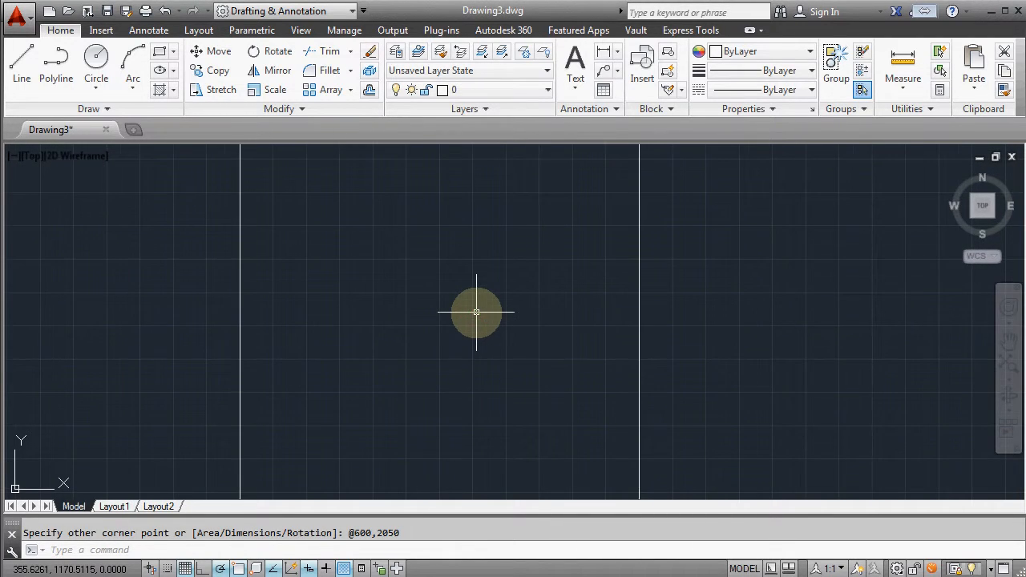
pyautogui.scroll(-6, 492, 307)
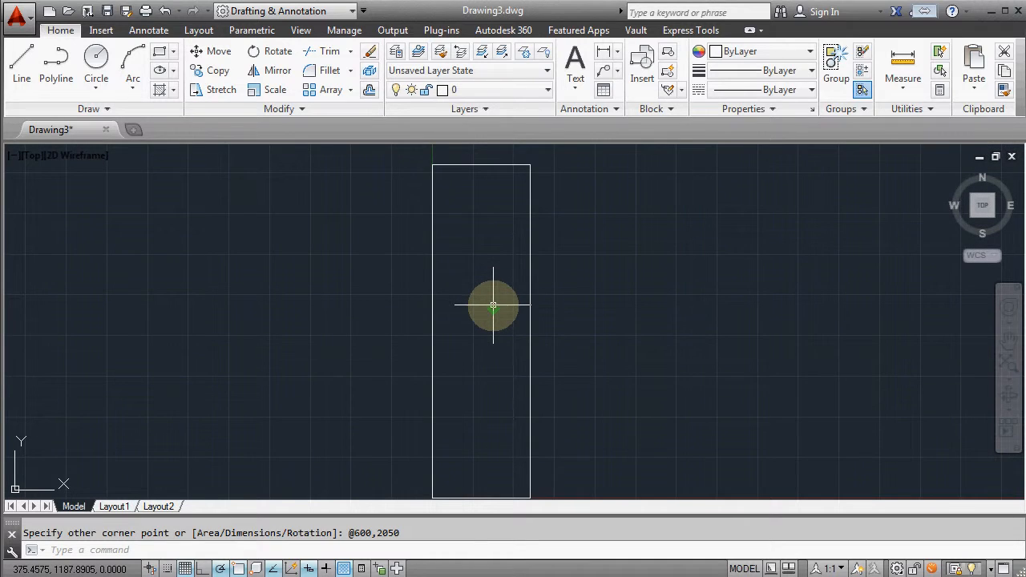
pyautogui.scroll(-2, 493, 305)
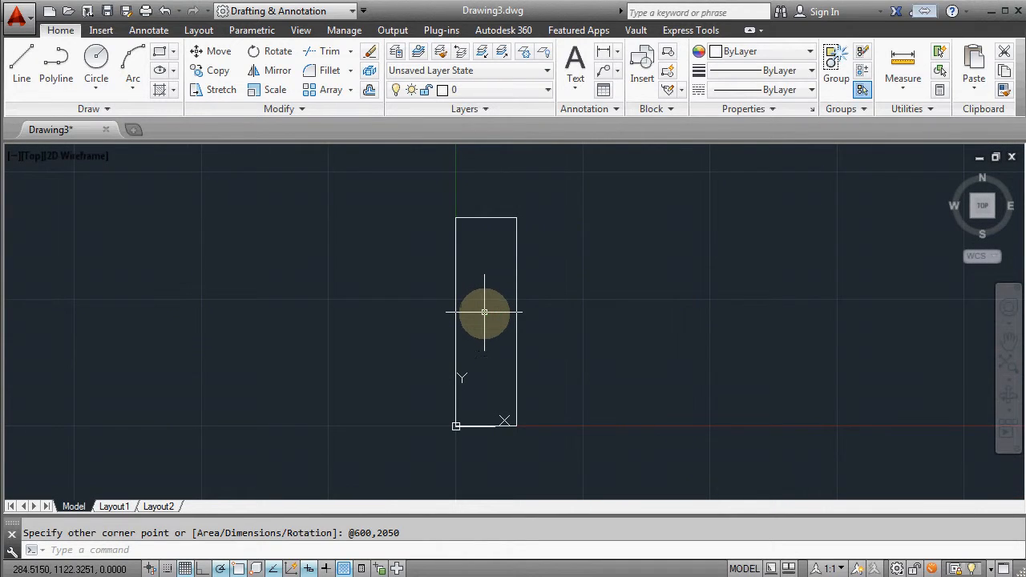
pyautogui.moveTo(485, 322)
pyautogui.mouseDown(button='middle')
pyautogui.moveTo(226, 321)
pyautogui.moveTo(554, 340)
pyautogui.moveTo(499, 337)
pyautogui.mouseUp(button='middle')
pyautogui.scroll(2, 502, 335)
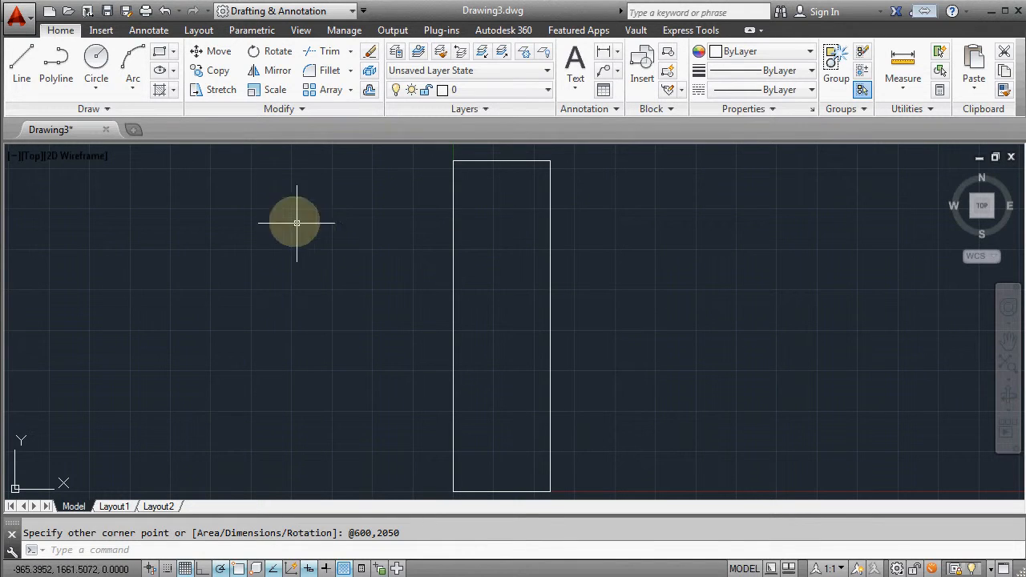
# Step: Draw a horizontal line from 0,150 to the rectangle's right edge, with the Intersection object snap turned on
pyautogui.click(20, 65)
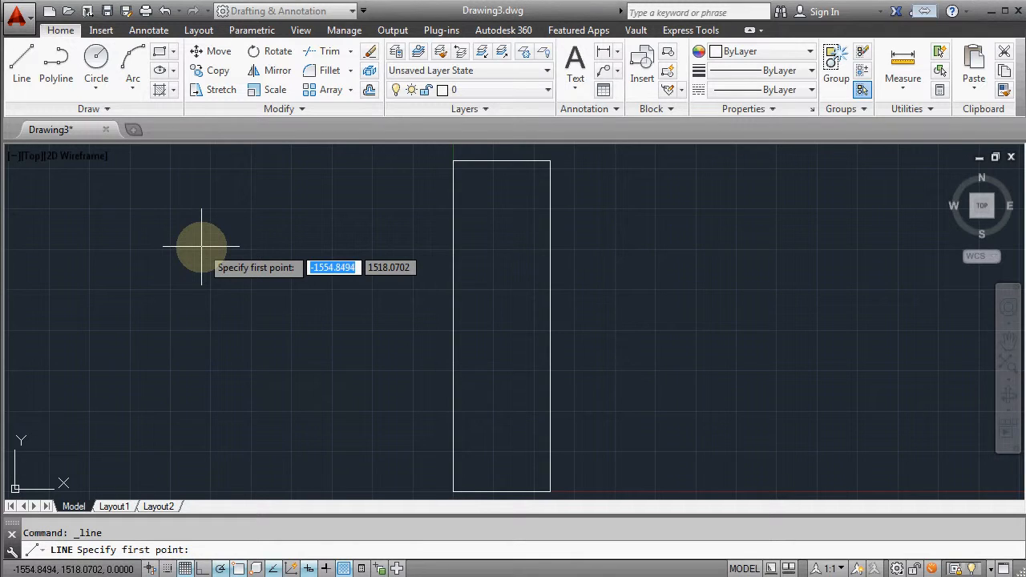
pyautogui.write('0')
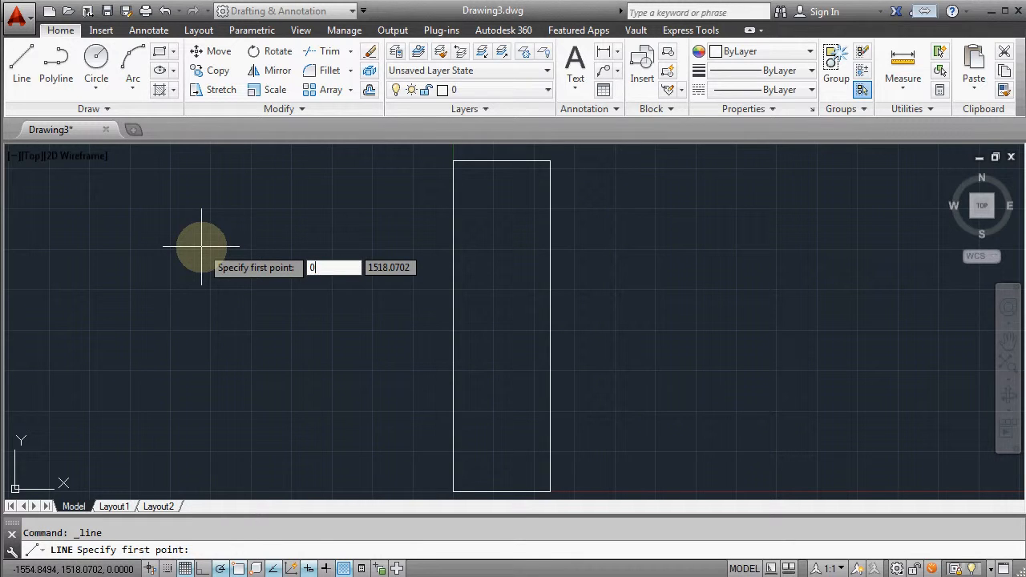
pyautogui.press('Tab')
pyautogui.write('150')
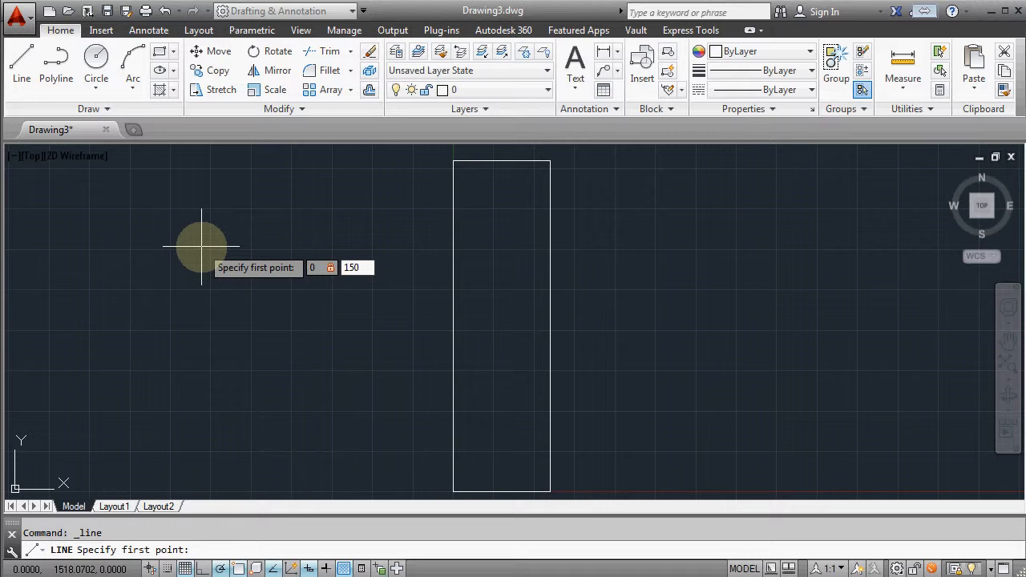
pyautogui.press('Return')
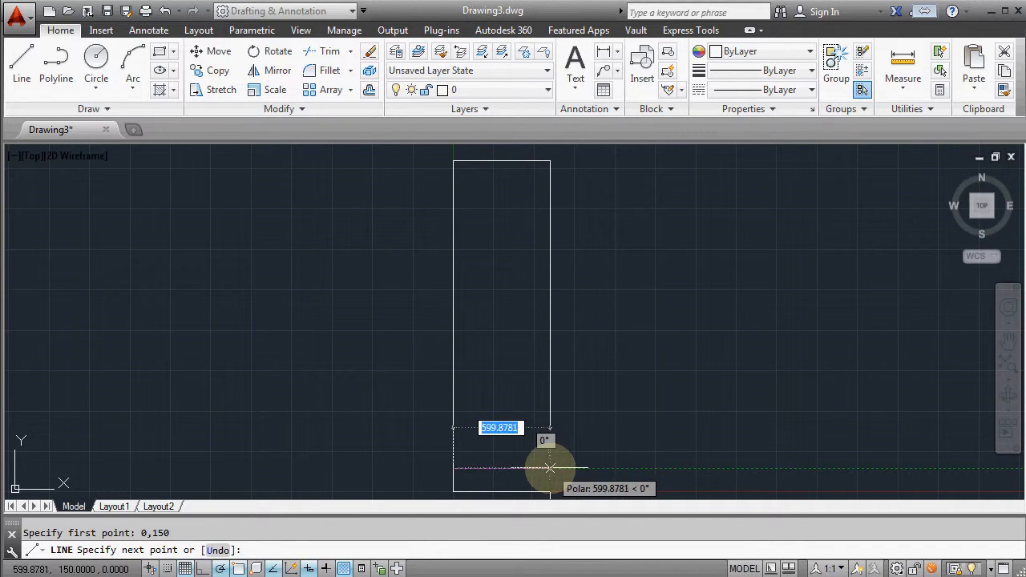
pyautogui.click(256, 568)
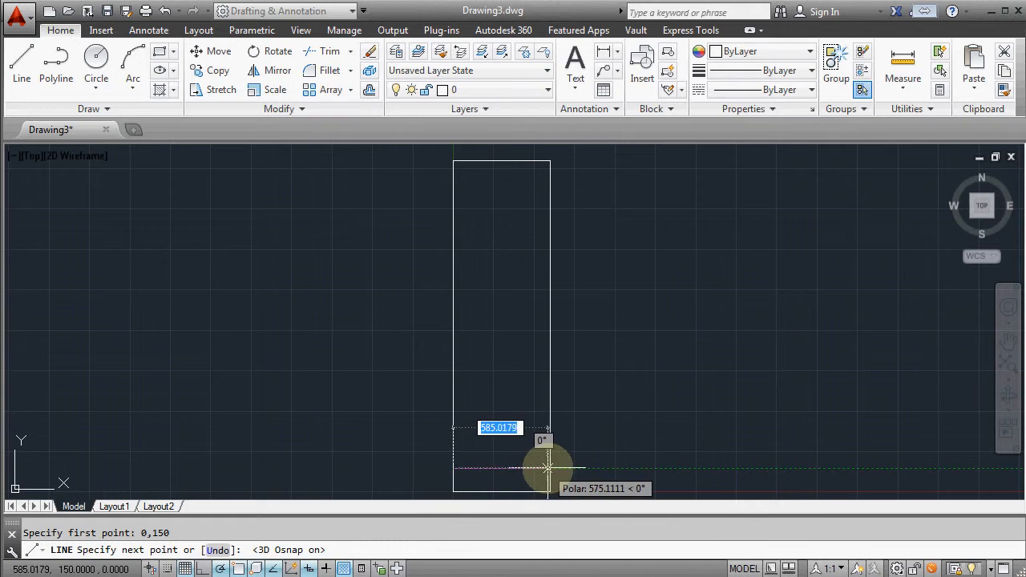
pyautogui.rightClick(257, 568)
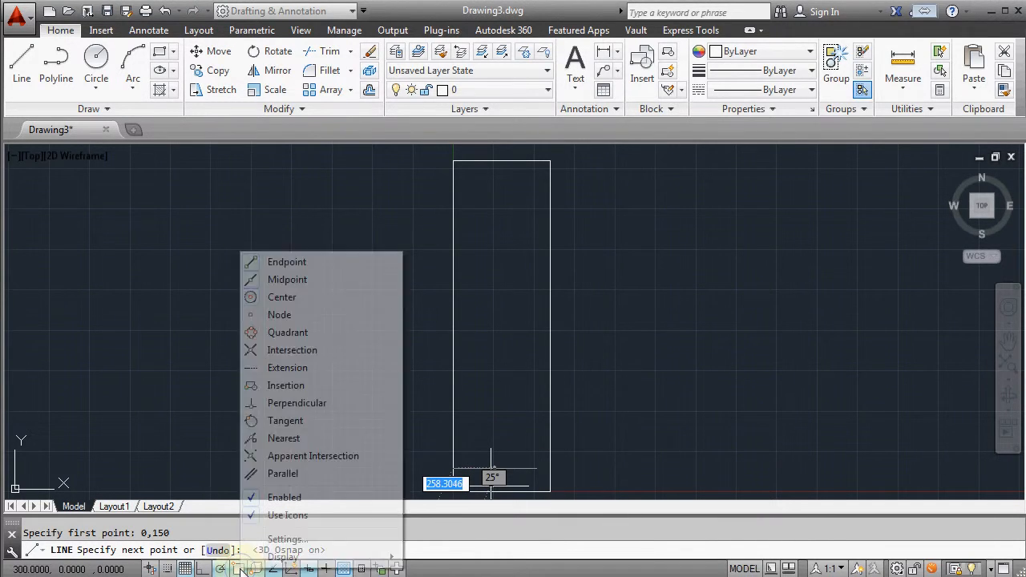
pyautogui.click(282, 367)
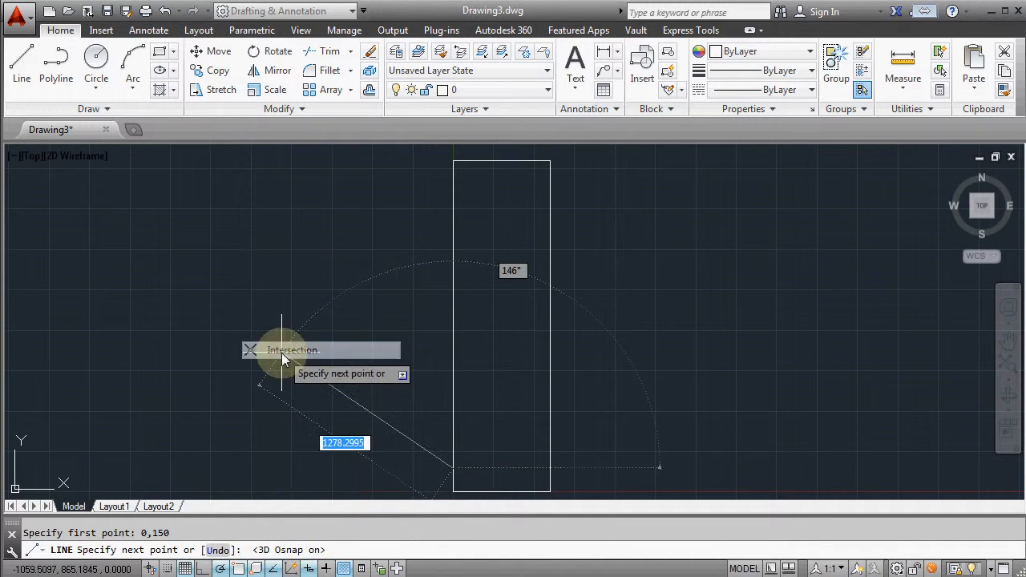
pyautogui.click(550, 468)
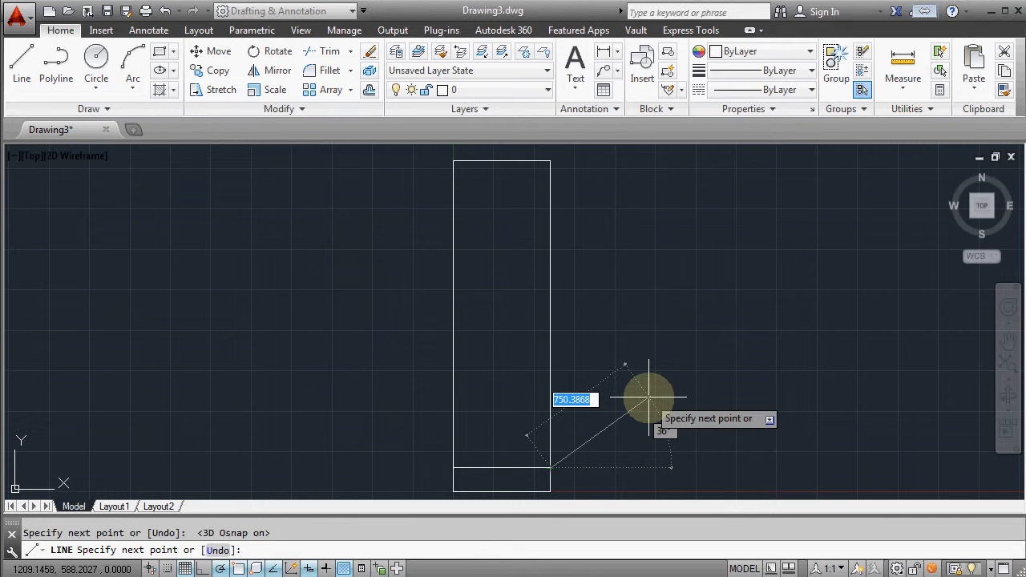
pyautogui.press('Escape')
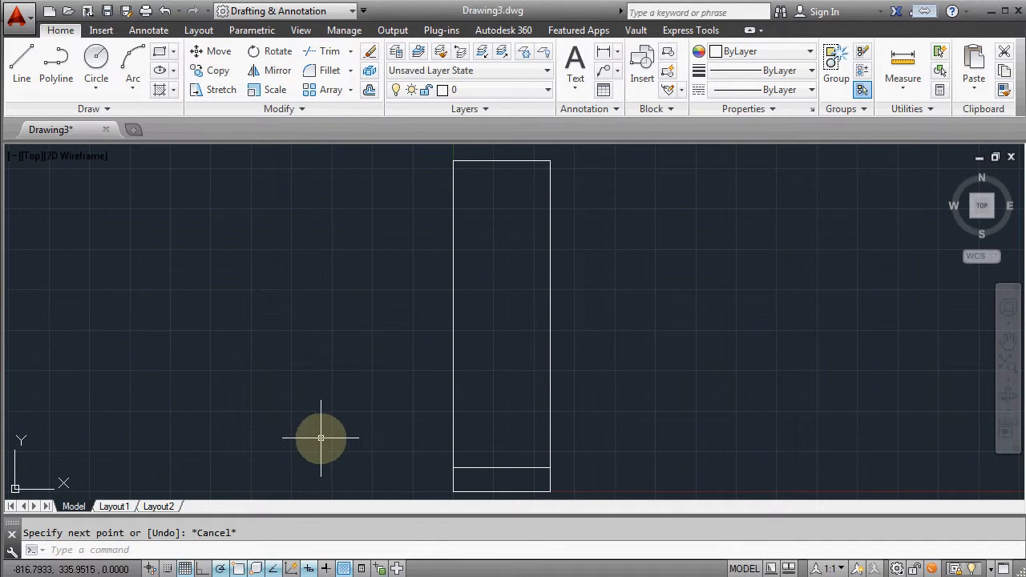
# Step: Draw a vertical line from the midpoint of the horizontal line to the midpoint of the rectangle's top edge, using the Midpoint object snap
pyautogui.rightClick(238, 570)
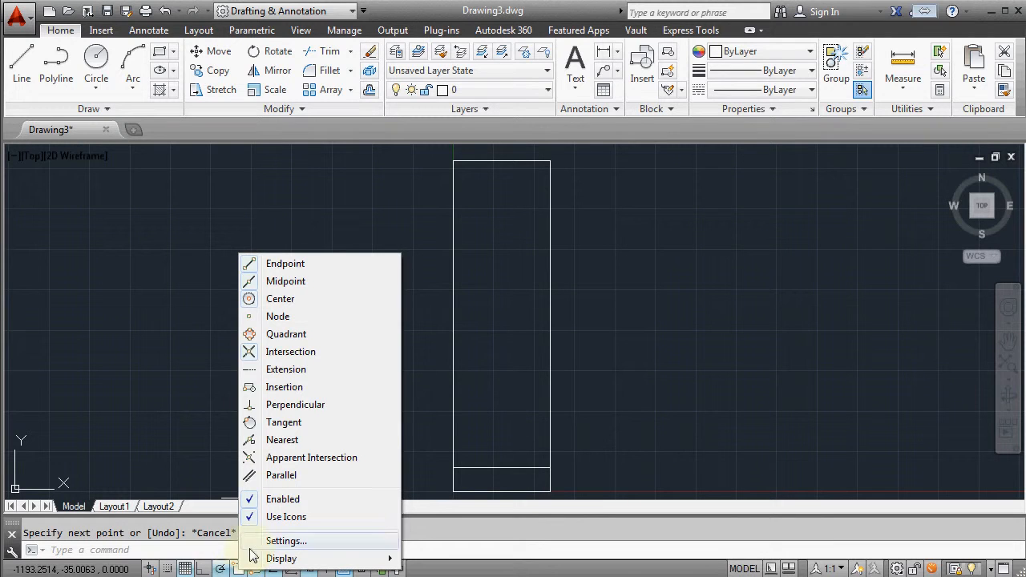
pyautogui.click(260, 287)
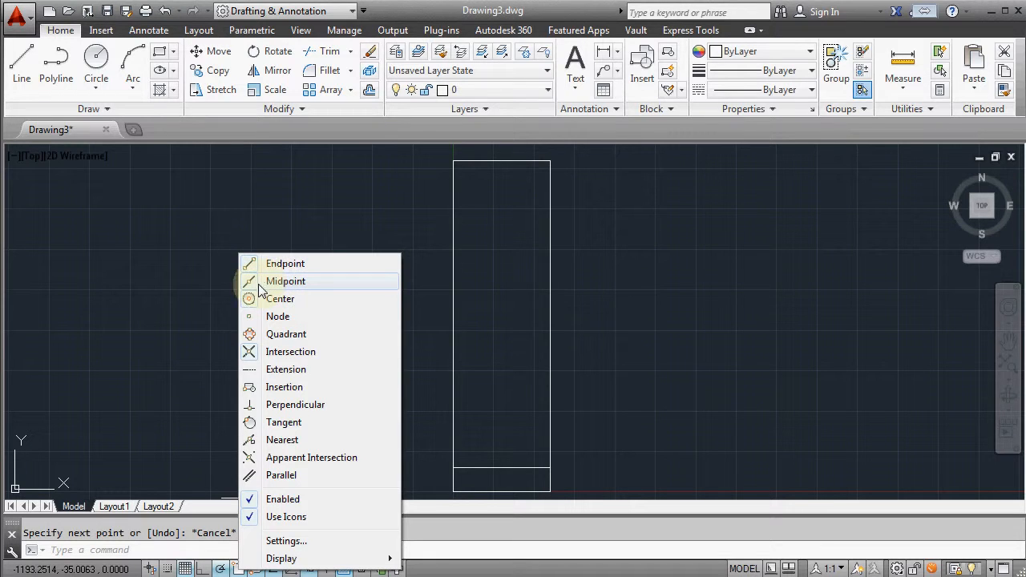
pyautogui.click(21, 54)
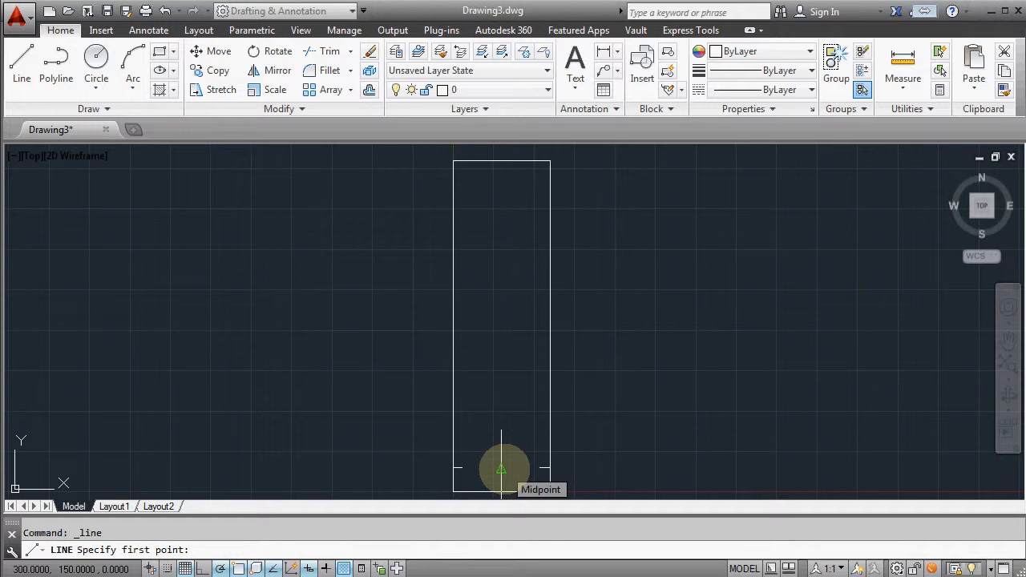
pyautogui.click(501, 468)
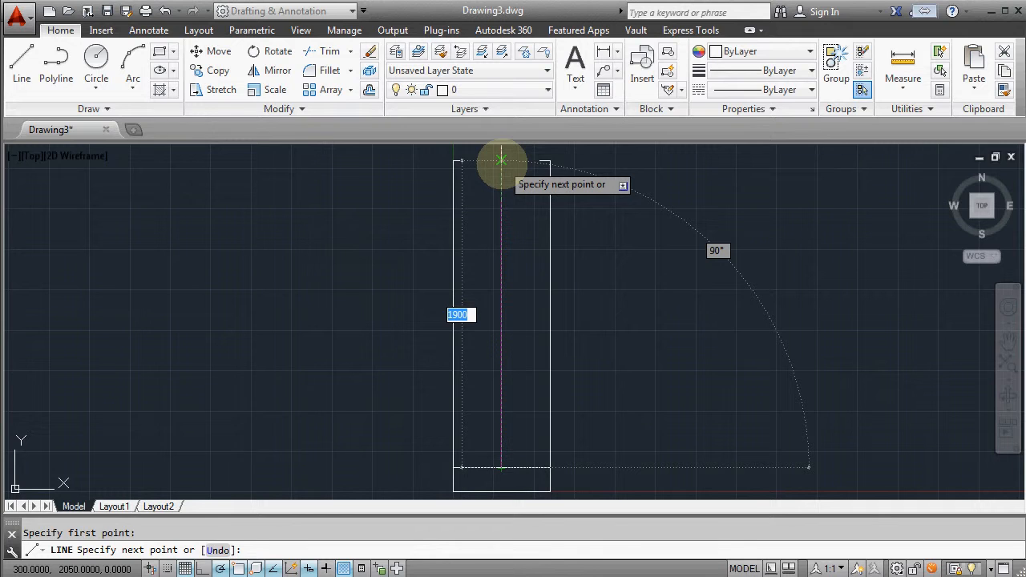
pyautogui.click(501, 160)
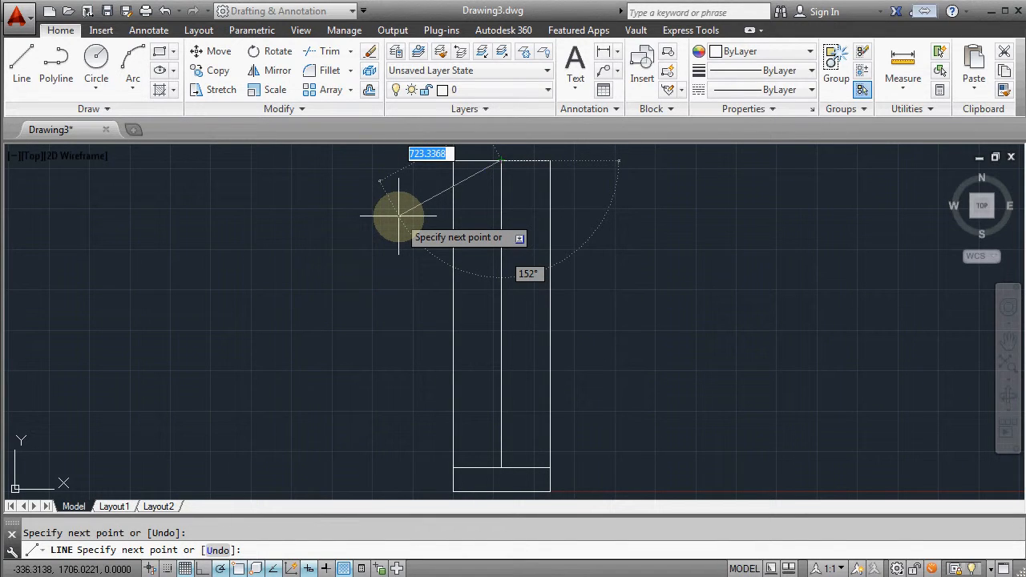
pyautogui.press('Escape')
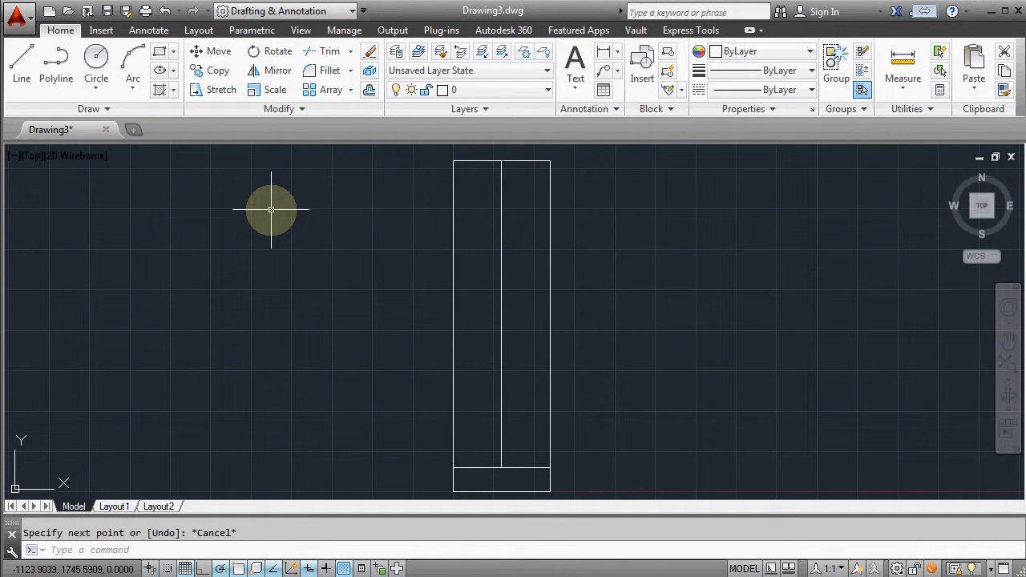
# Step: Draw a circle of radius 10 centred at 350,1200
pyautogui.click(95, 58)
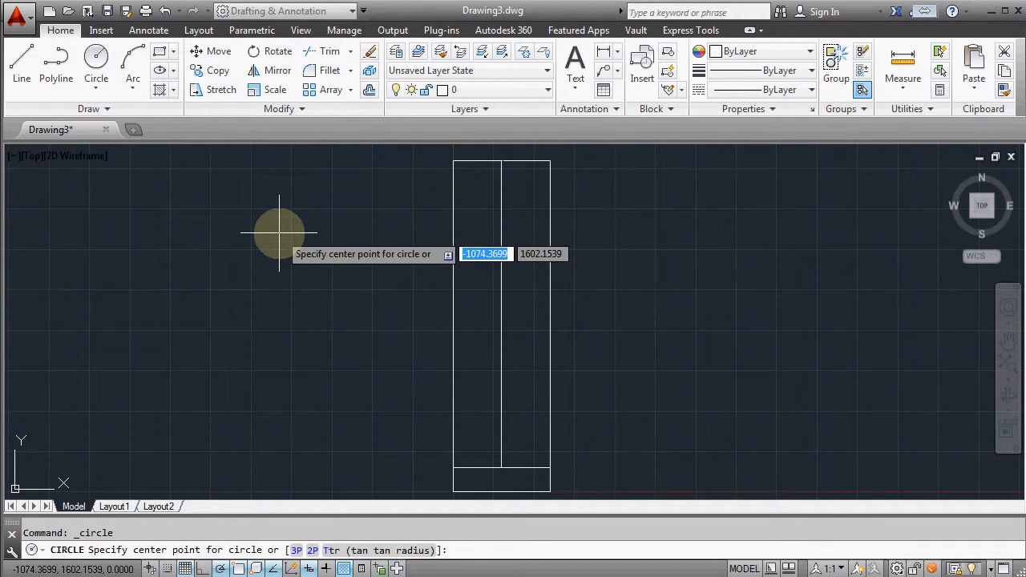
pyautogui.write('3')
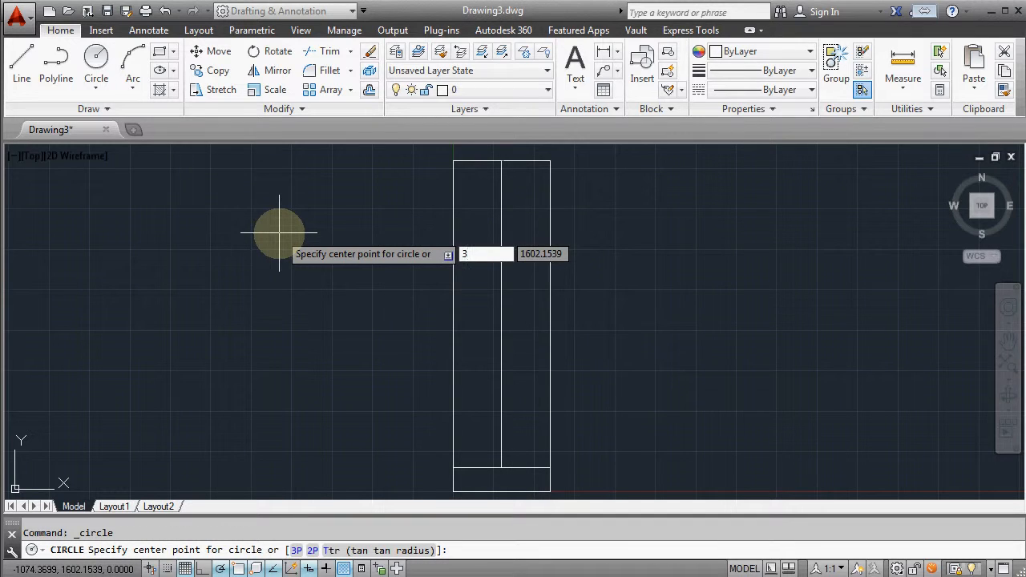
pyautogui.write('50')
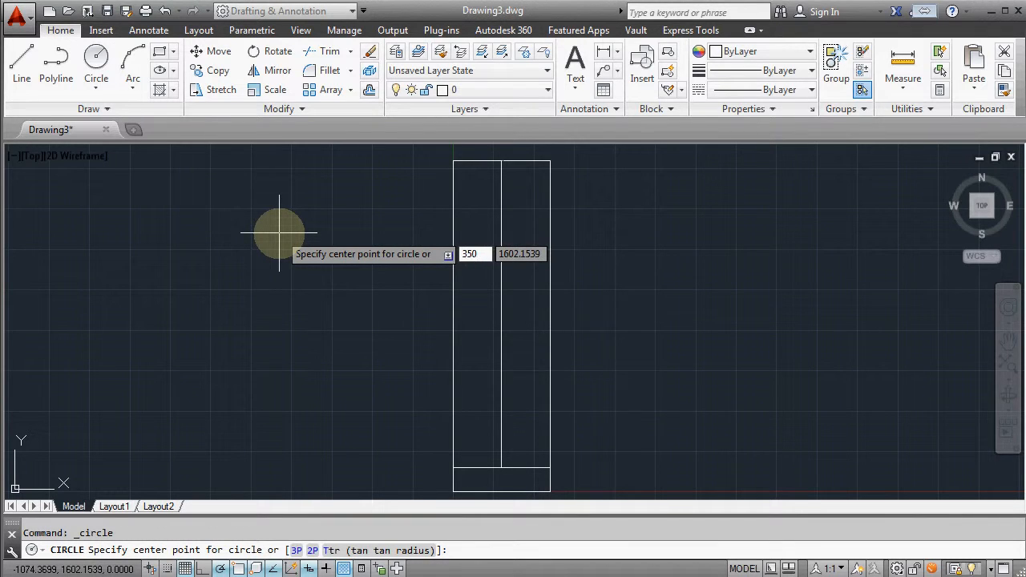
pyautogui.press('Tab')
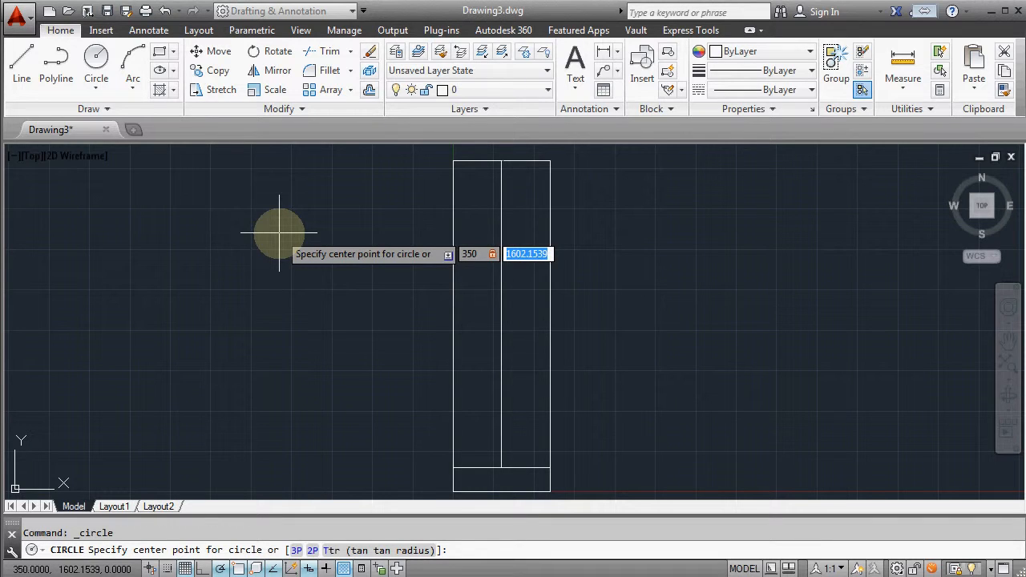
pyautogui.write('1200')
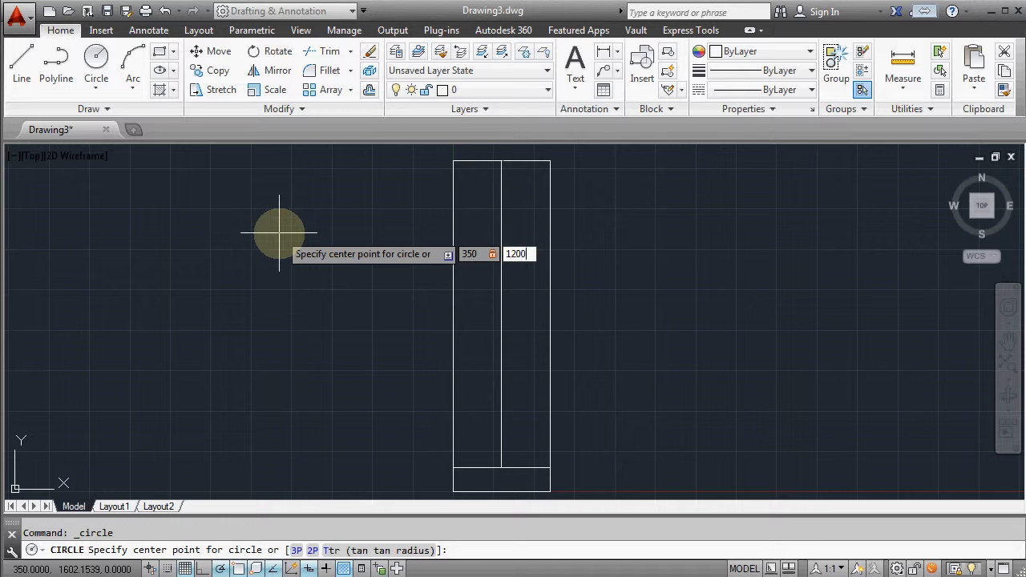
pyautogui.press('Return')
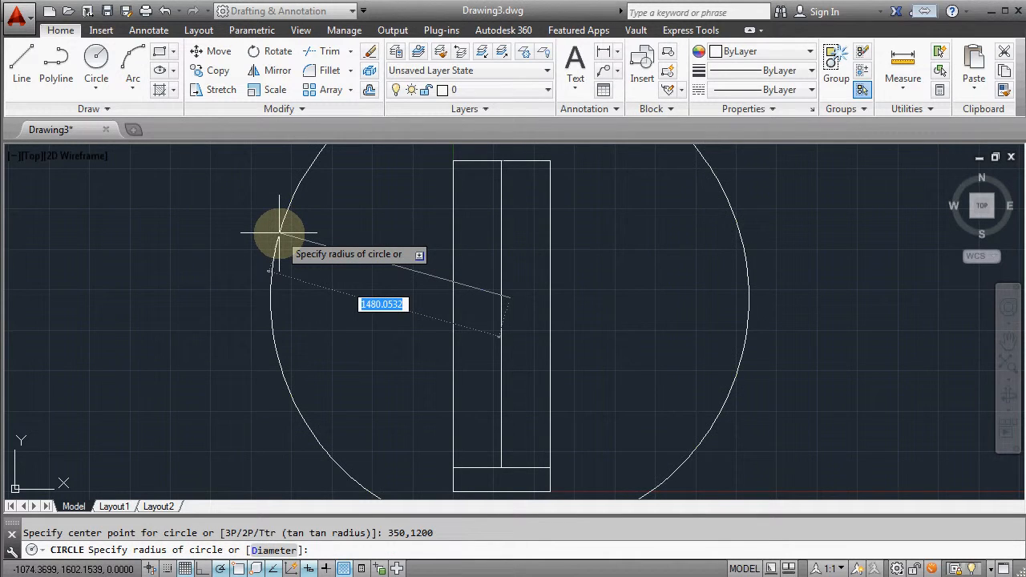
pyautogui.write('10')
pyautogui.press('Return')
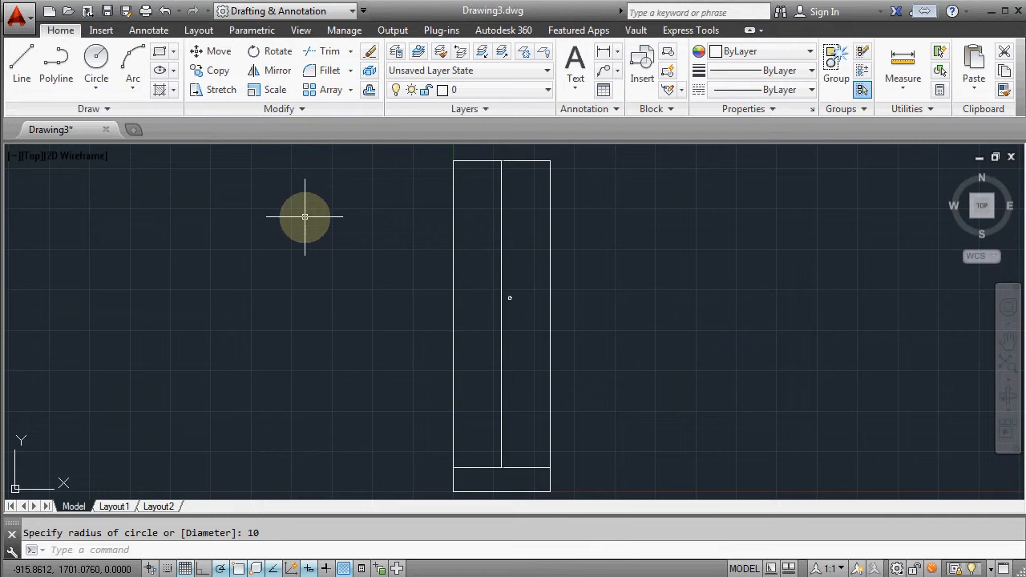
# Step: Draw a 200-long vertical line downward, starting 25 horizontally from the circle's centre toward the middle dividing line
pyautogui.scroll(1, 446, 349)
pyautogui.scroll(3, 513, 302)
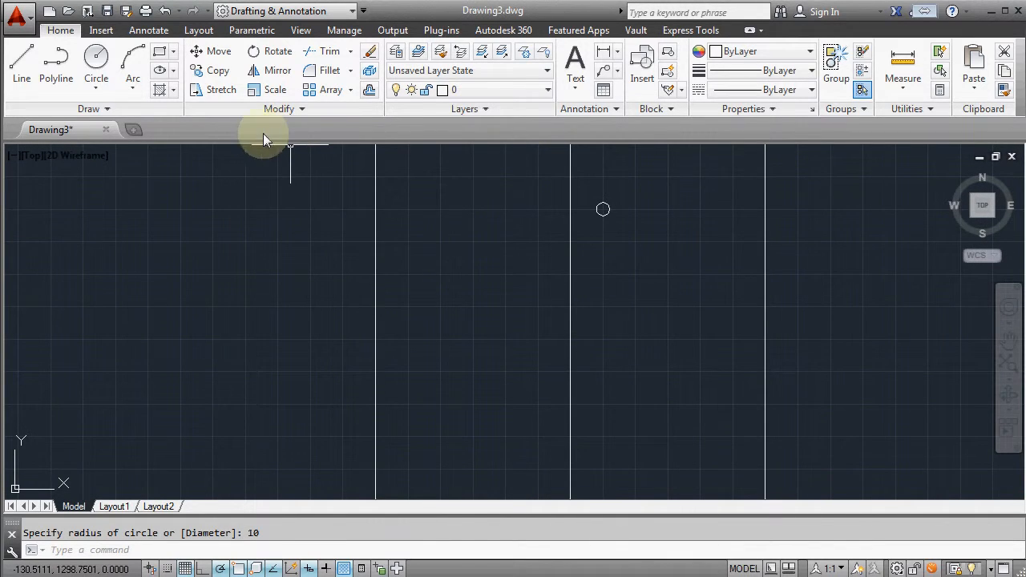
pyautogui.click(21, 64)
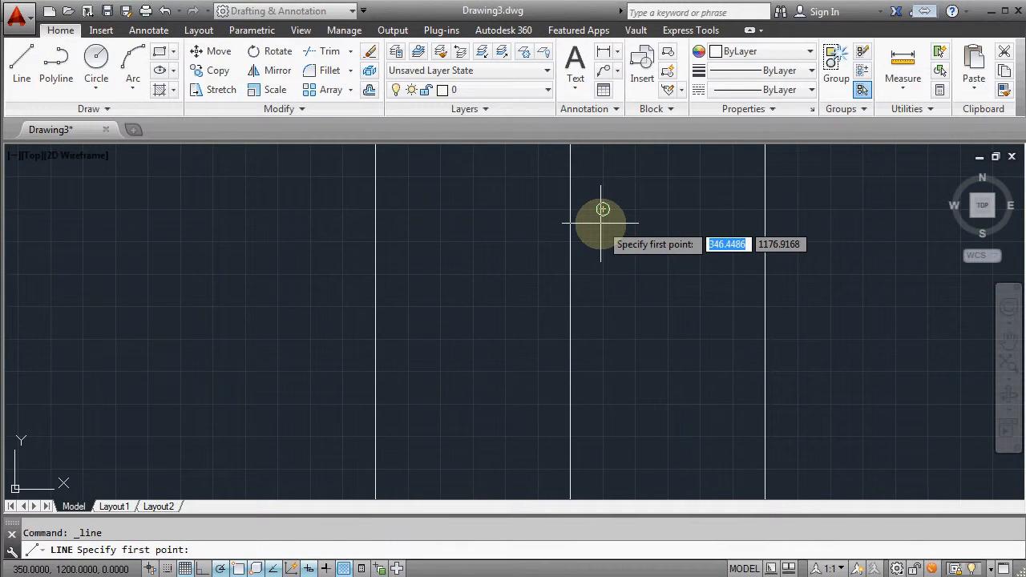
pyautogui.scroll(5, 603, 209)
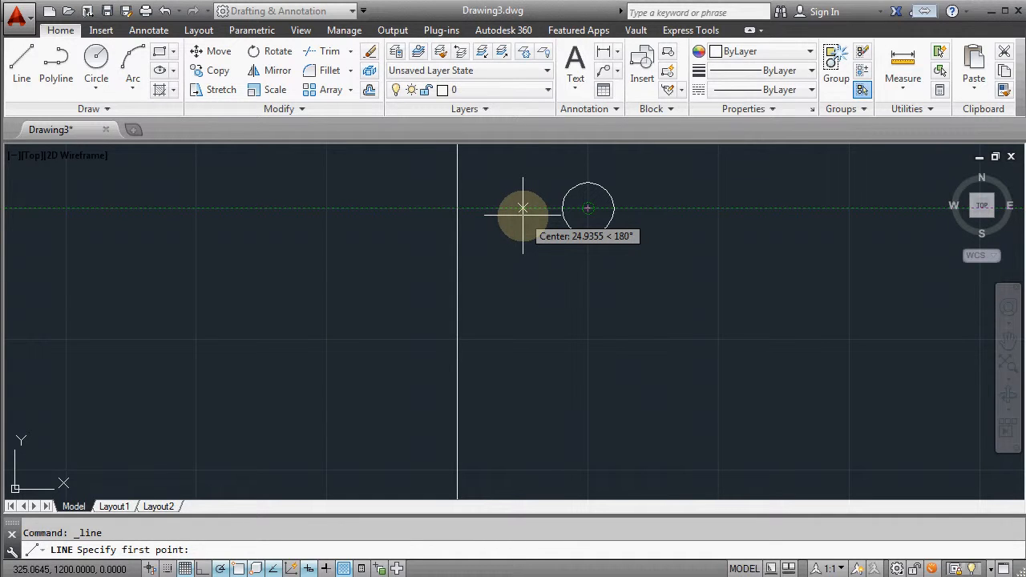
pyautogui.write('25')
pyautogui.press('Return')
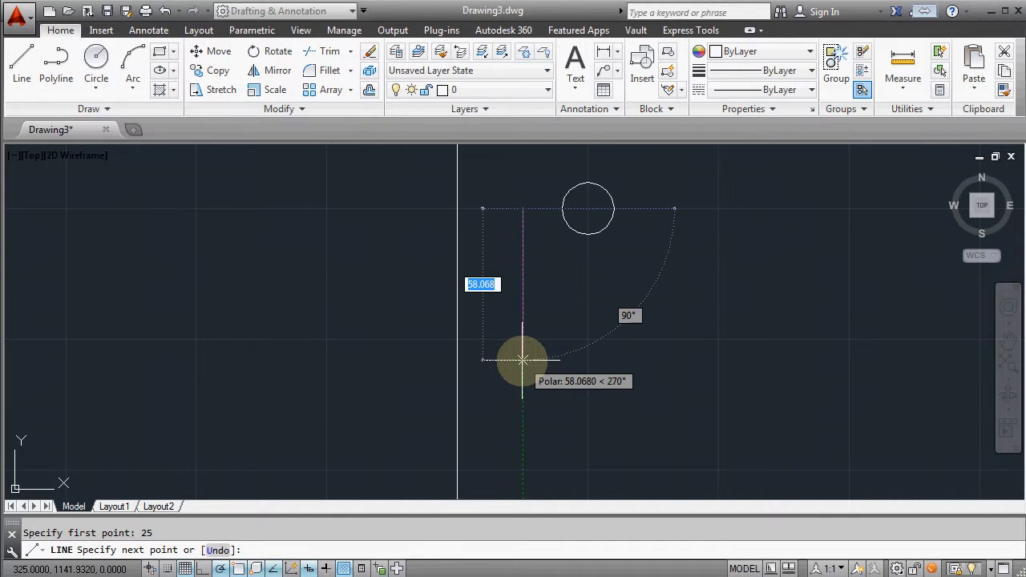
pyautogui.write('200')
pyautogui.press('Return')
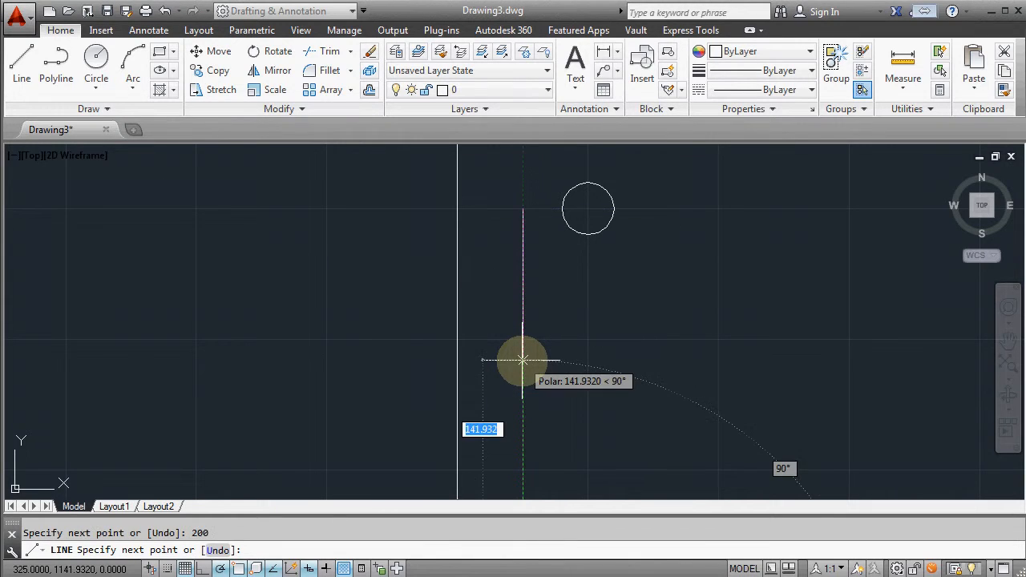
pyautogui.scroll(-3, 600, 323)
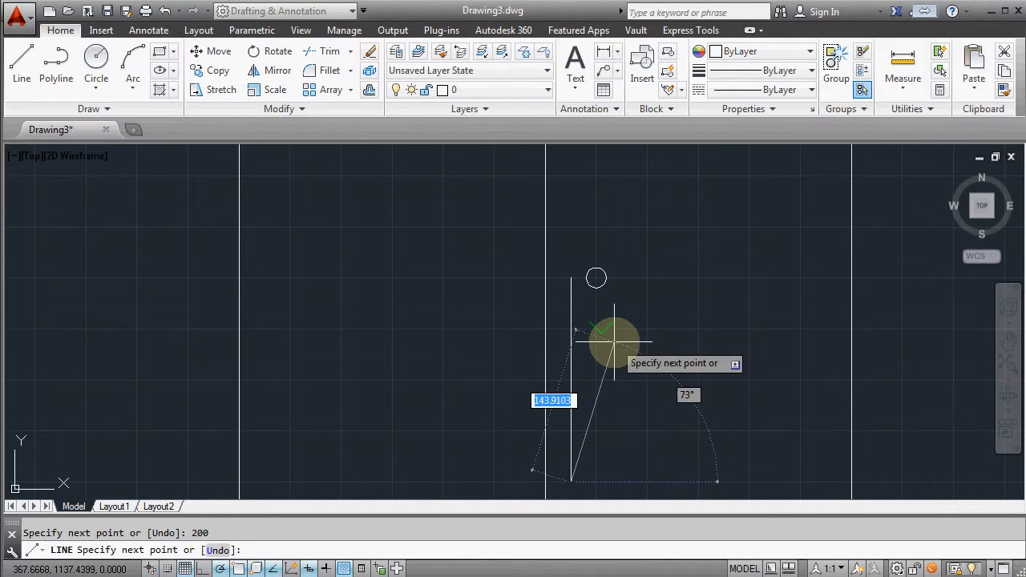
pyautogui.moveTo(614, 343); pyautogui.dragTo(579, 274, button='middle')
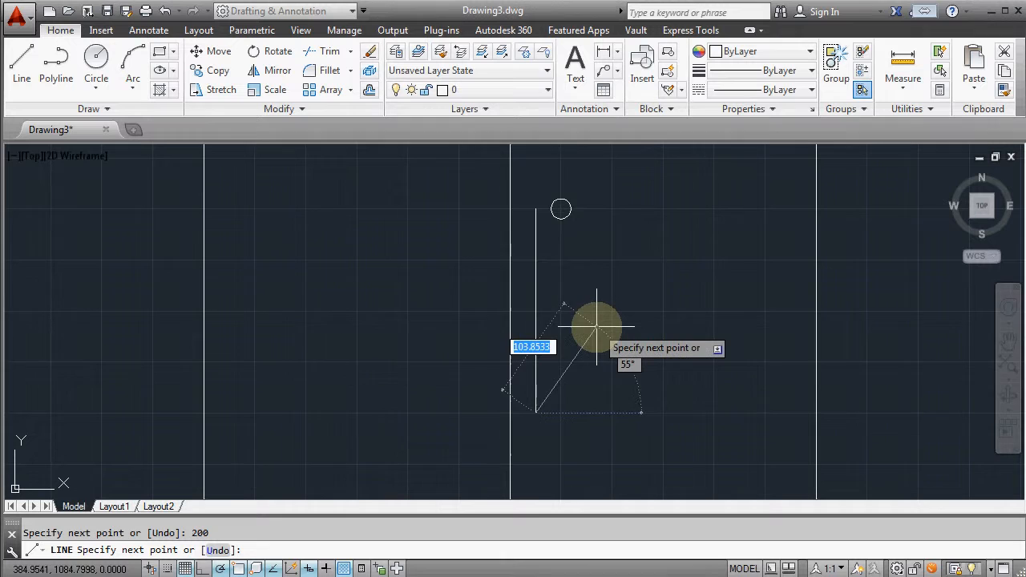
pyautogui.press('Escape')
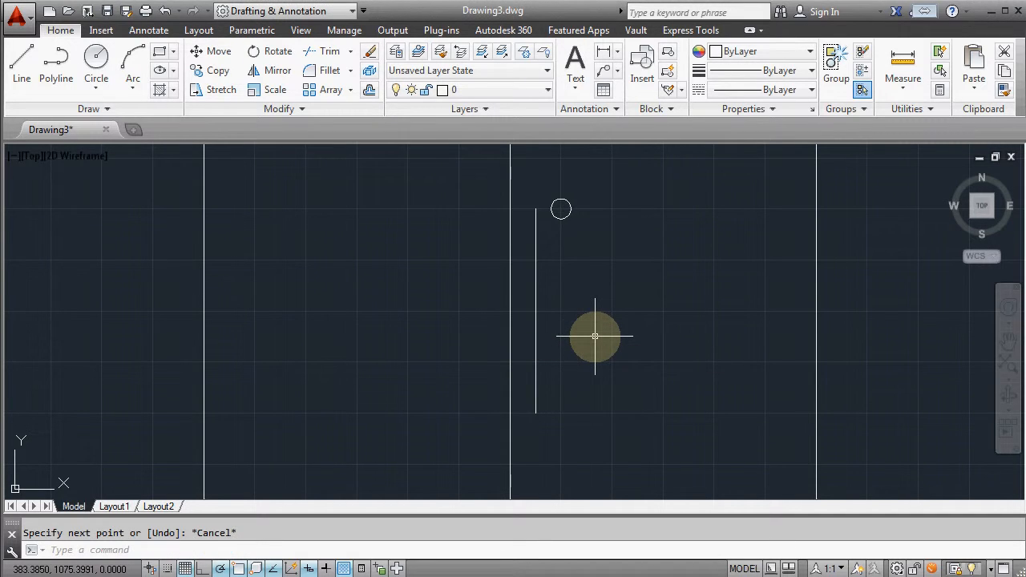
# Step: Mirror the short vertical line about the middle dividing line, using its bottom and top ends as the mirror axis and keeping the original
pyautogui.scroll(-5, 596, 338)
pyautogui.scroll(1, 601, 338)
pyautogui.scroll(-3, 600, 337)
pyautogui.scroll(1, 601, 337)
pyautogui.scroll(2, 600, 337)
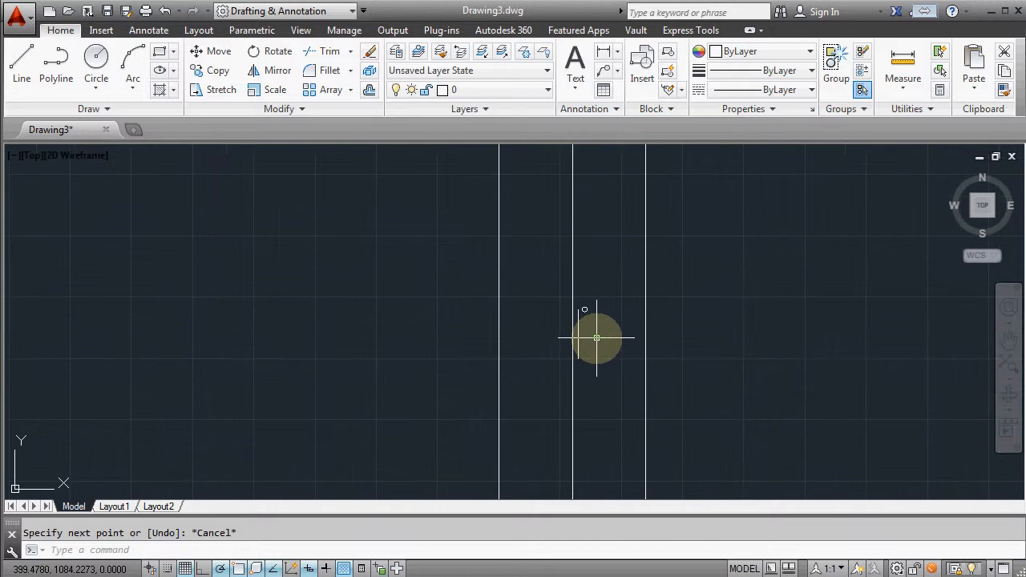
pyautogui.click(580, 337)
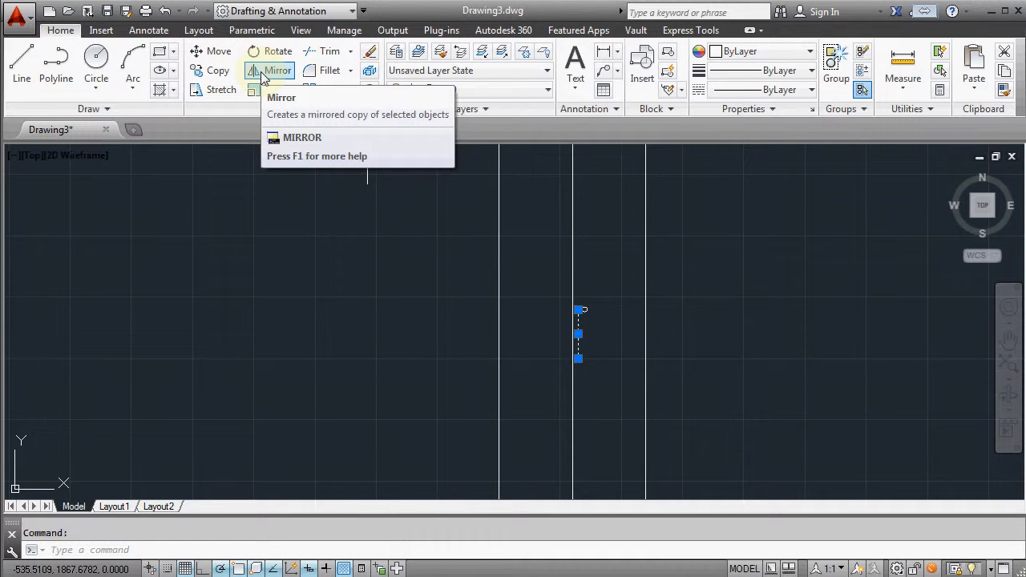
pyautogui.click(261, 72)
pyautogui.scroll(-2, 371, 249)
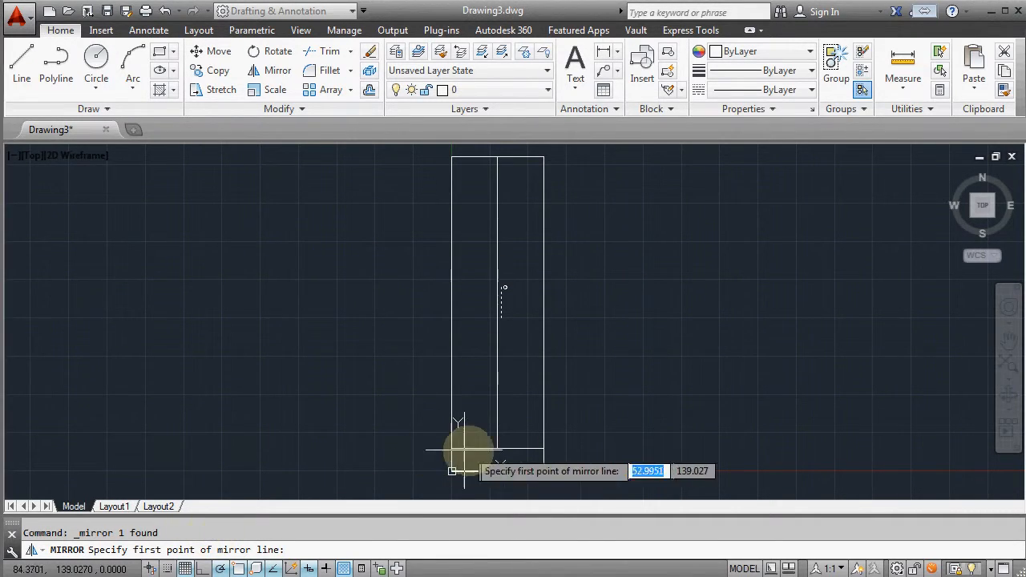
pyautogui.click(495, 447)
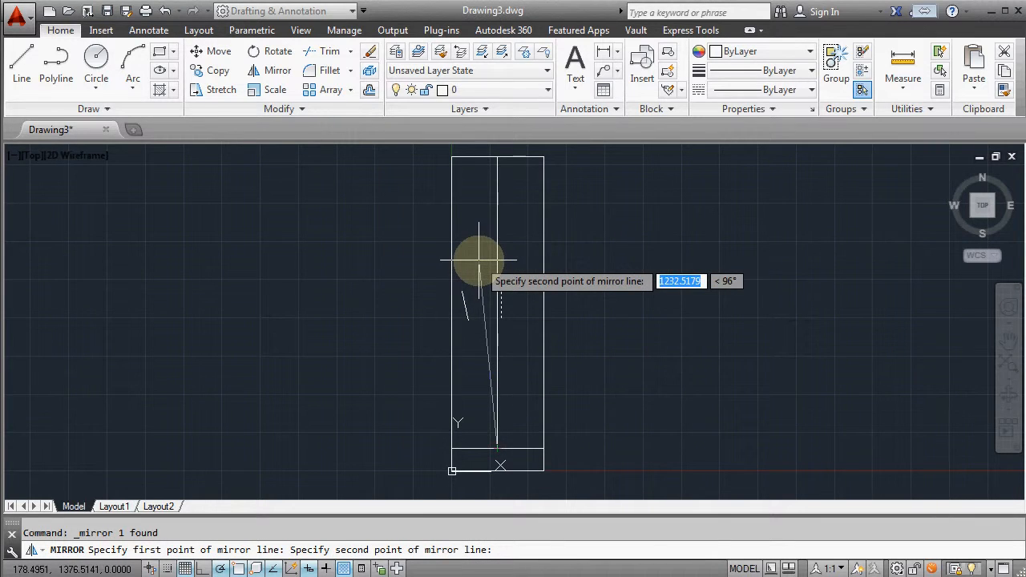
pyautogui.click(497, 157)
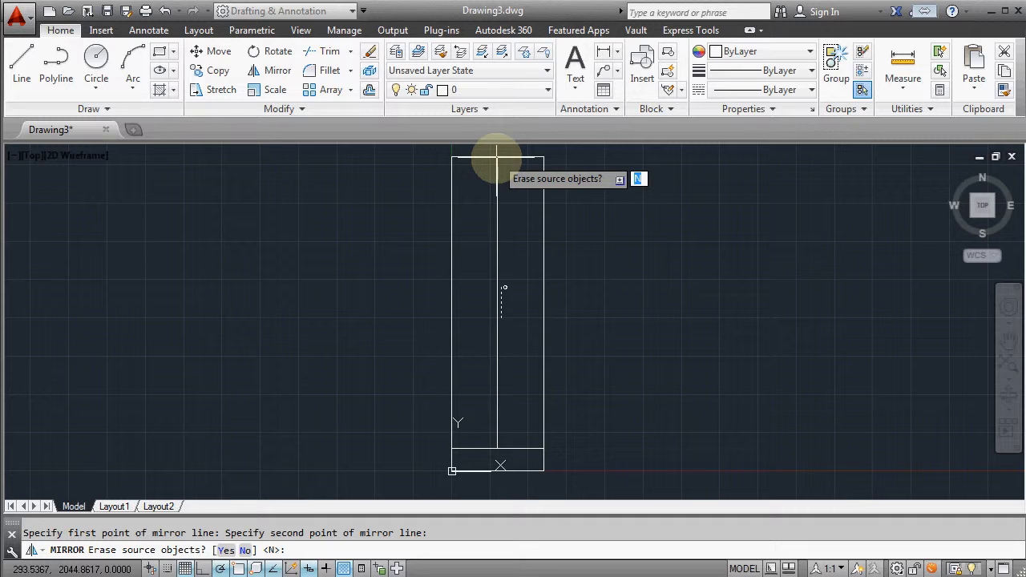
pyautogui.press('Return')
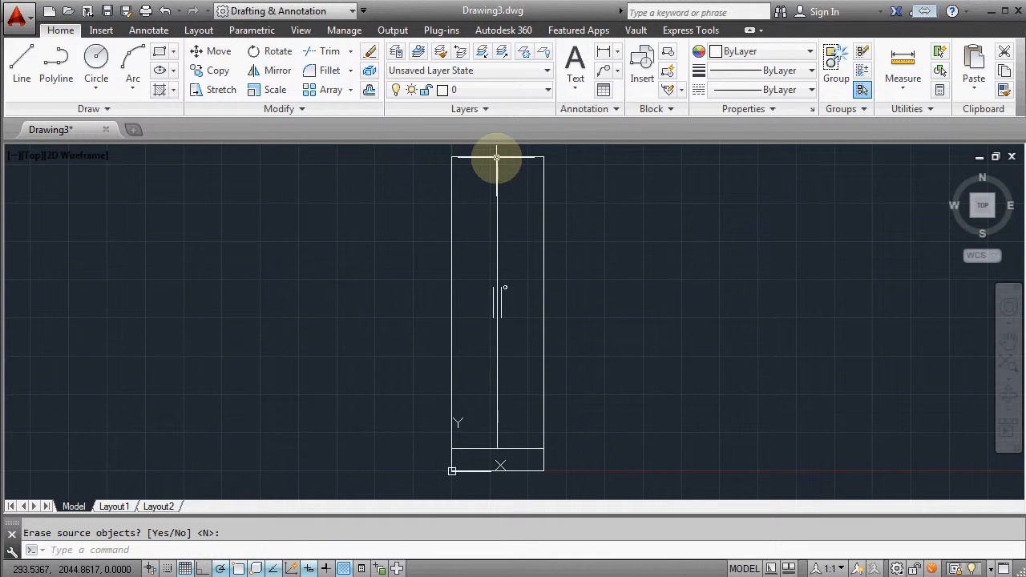